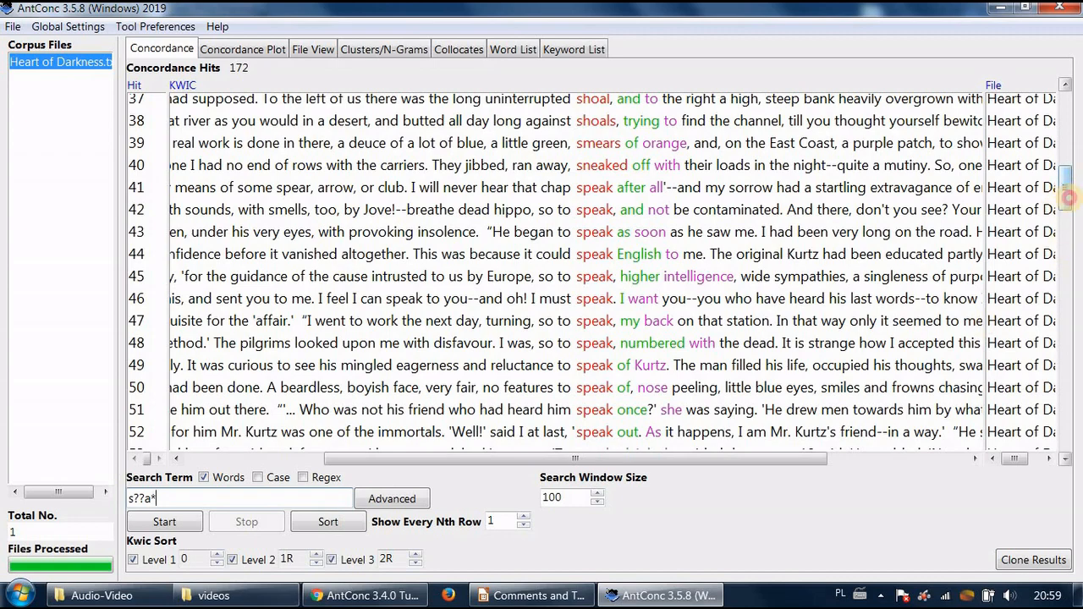
Look through the s??a* concordance hits and check them against the Task 2 wildcard instructions in the Impress slides
left_click_drag(1066, 195, 1071, 244)
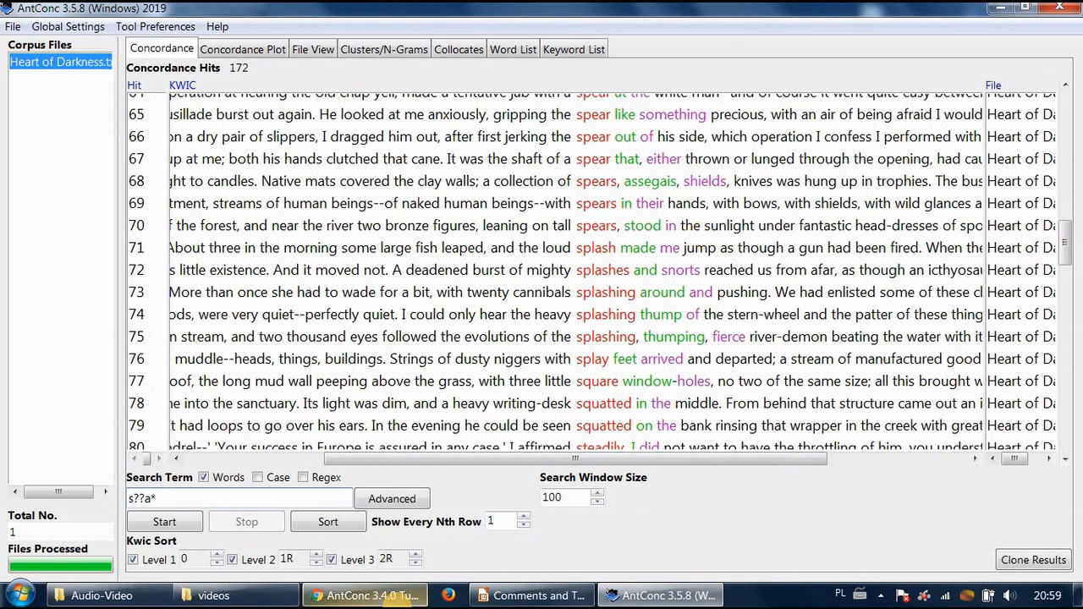
left_click(542, 595)
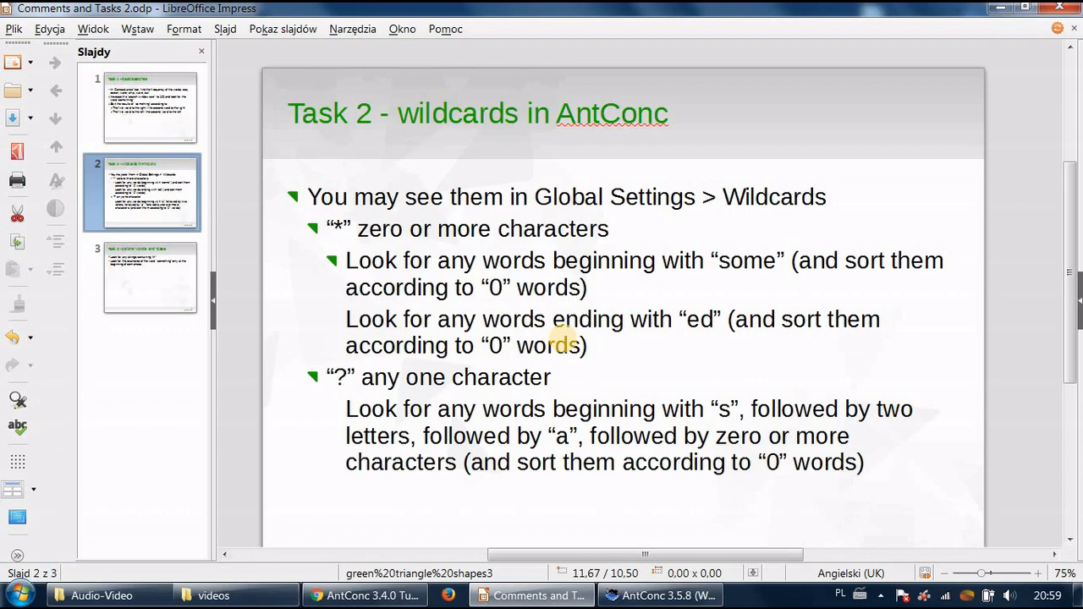
left_click(660, 595)
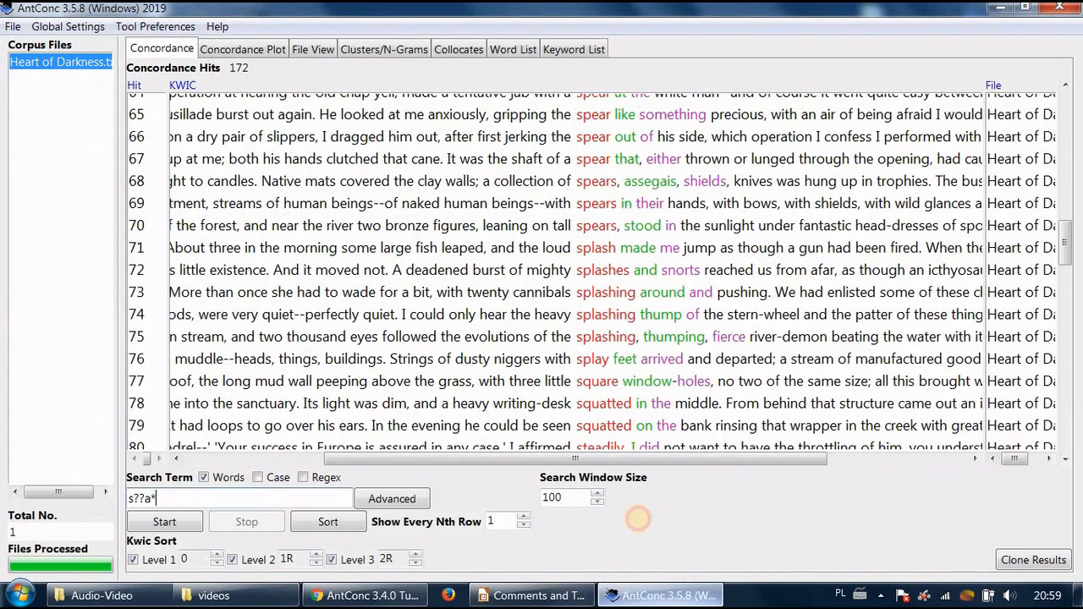
Review the wildcard definitions in the global settings and close the settings without applying anything
left_click(85, 25)
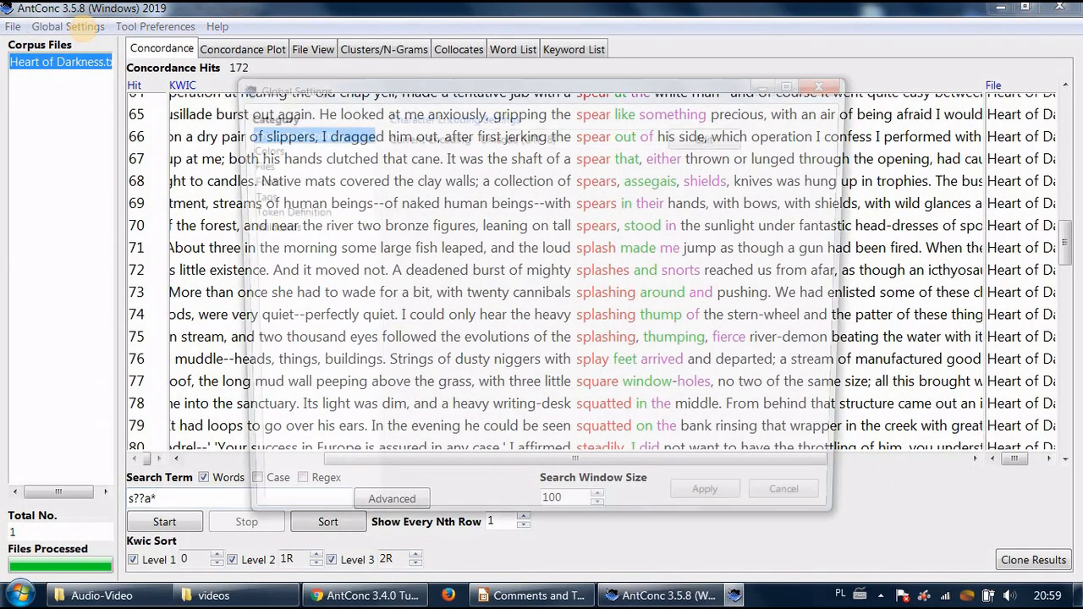
left_click(263, 227)
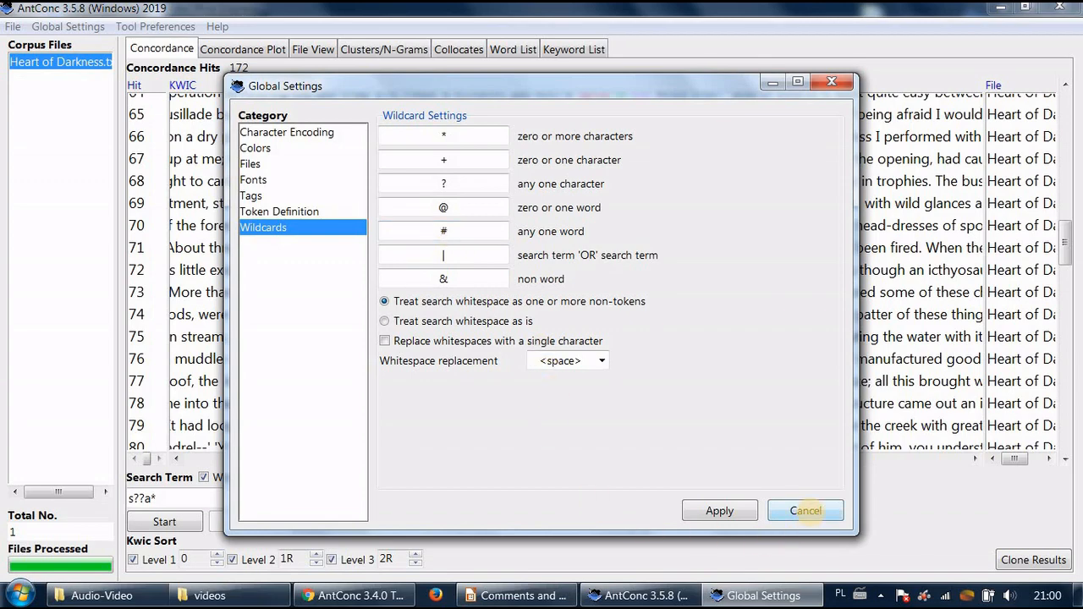
left_click(806, 511)
Open the Phonetic Corpus of Audiobooks site in a new Chrome window by searching for pca.clarin-pl.eu
left_click(518, 596)
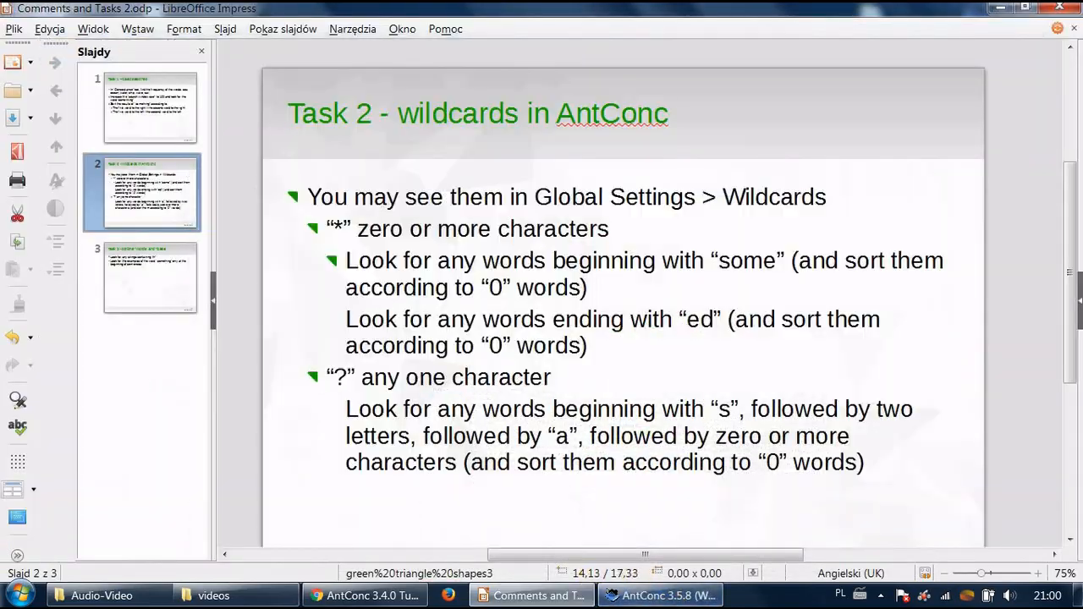
left_click(1000, 7)
left_click(1000, 8)
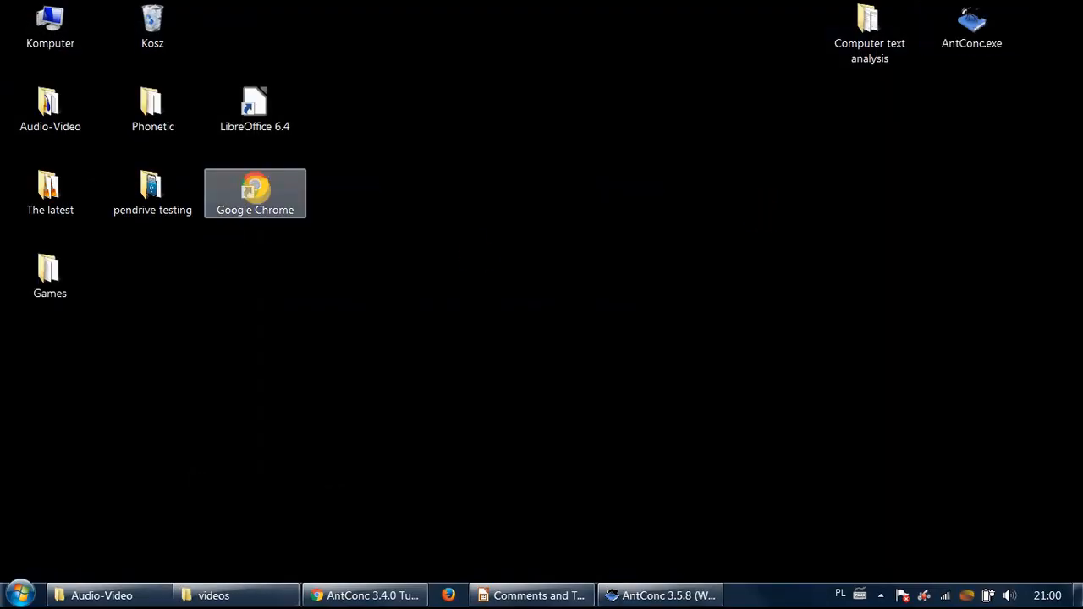
double_click(255, 187)
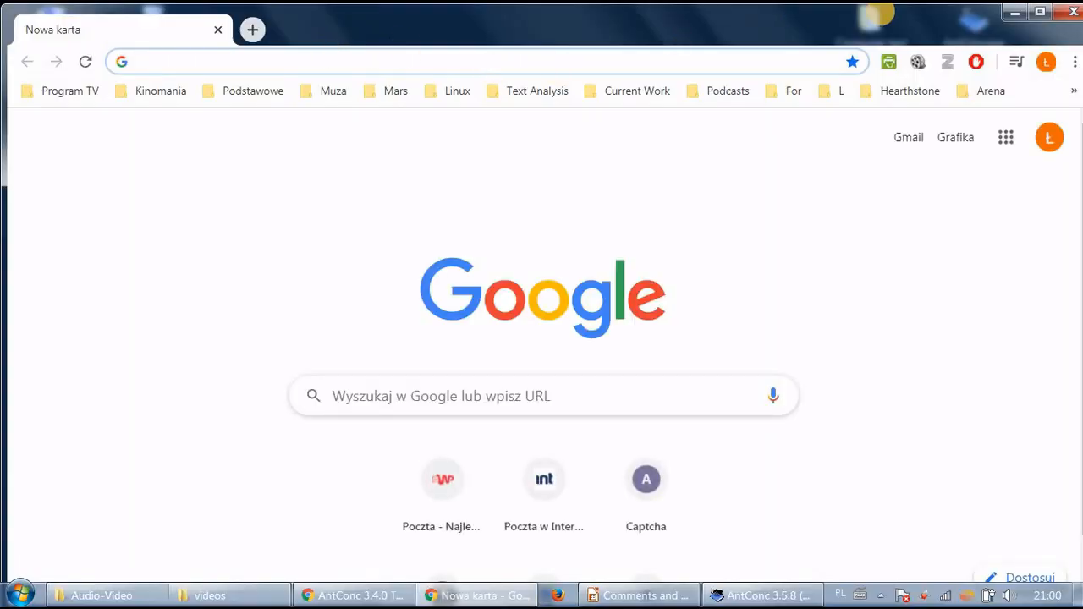
left_click(1040, 11)
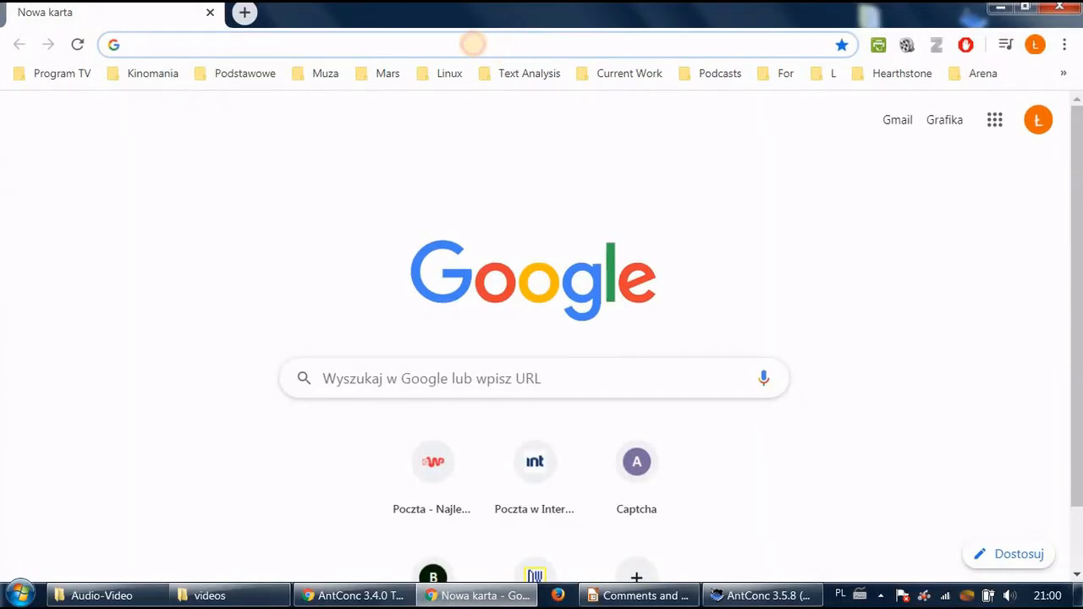
type("pca.clarin-pl.eu")
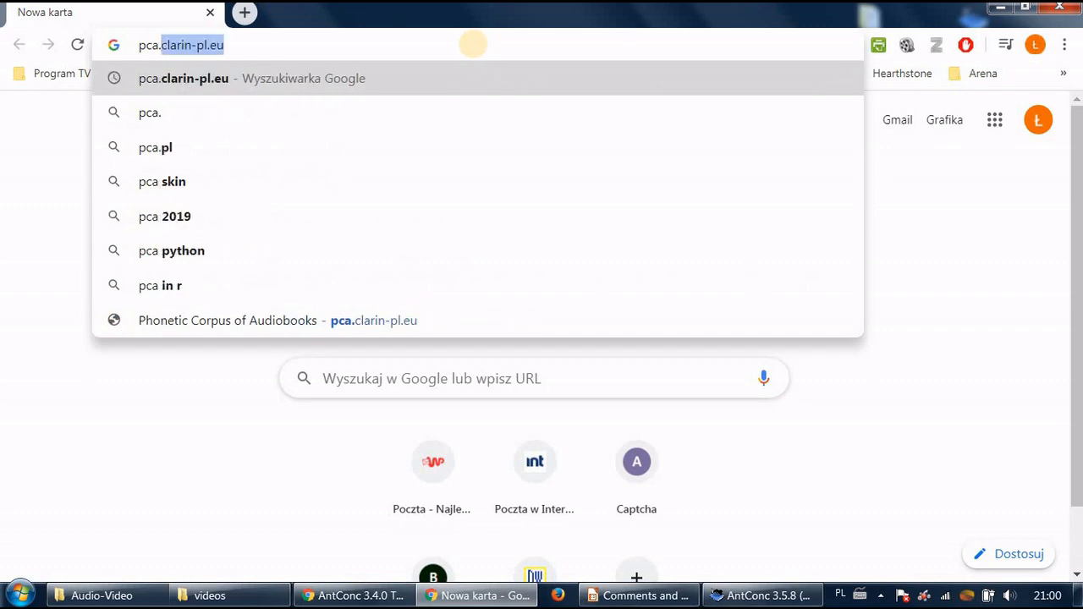
key("Return")
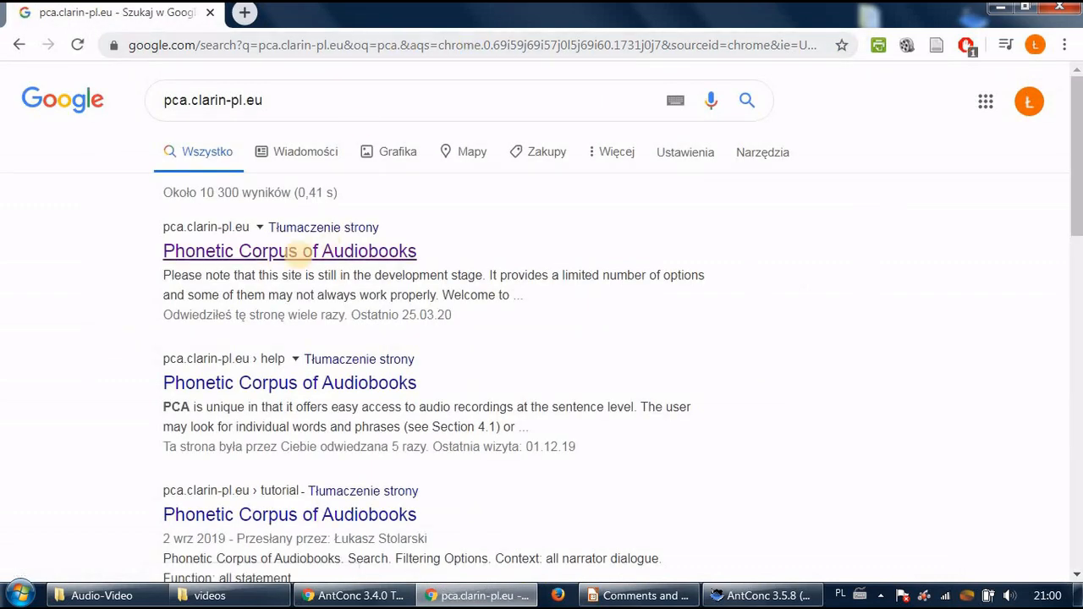
left_click(309, 251)
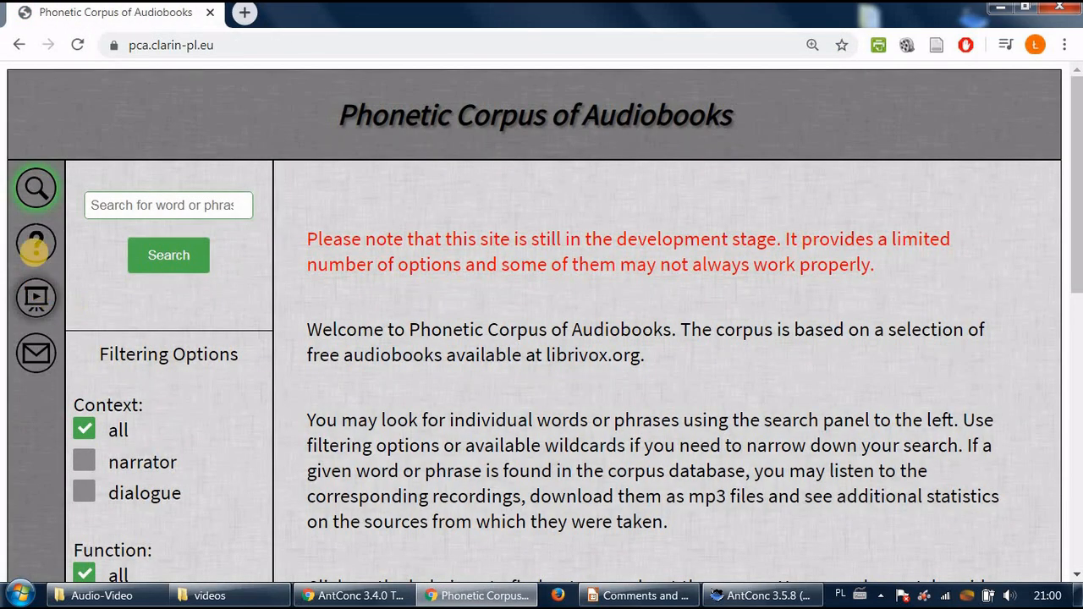
Read section 4.2 on wildcards in the corpus site's help page and close the browser window
left_click(35, 243)
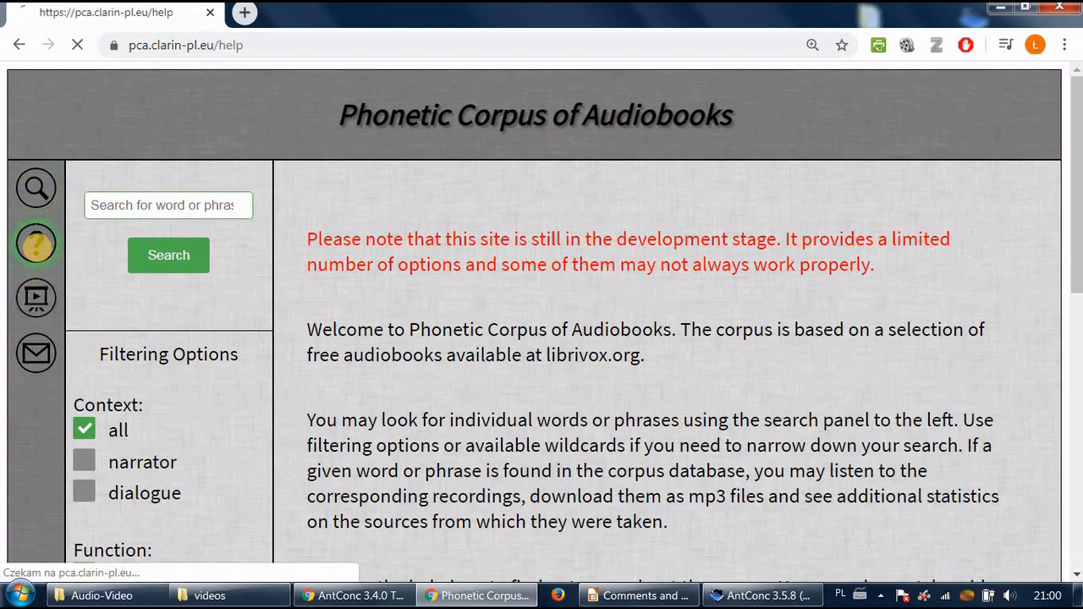
scroll(880, 269, "down", 4)
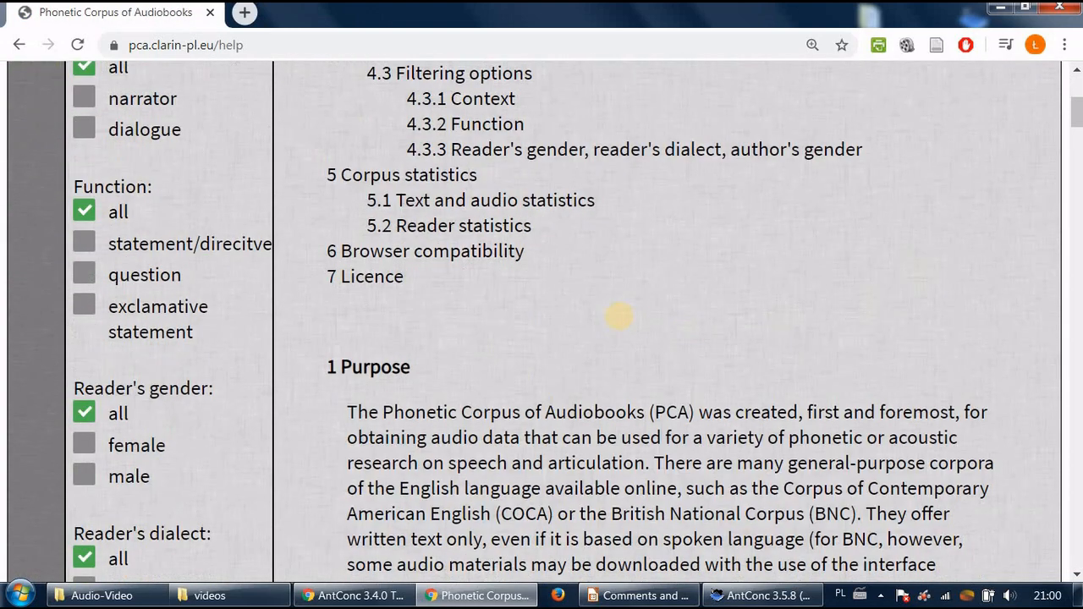
scroll(605, 313, "up", 2)
scroll(595, 313, "up", 1)
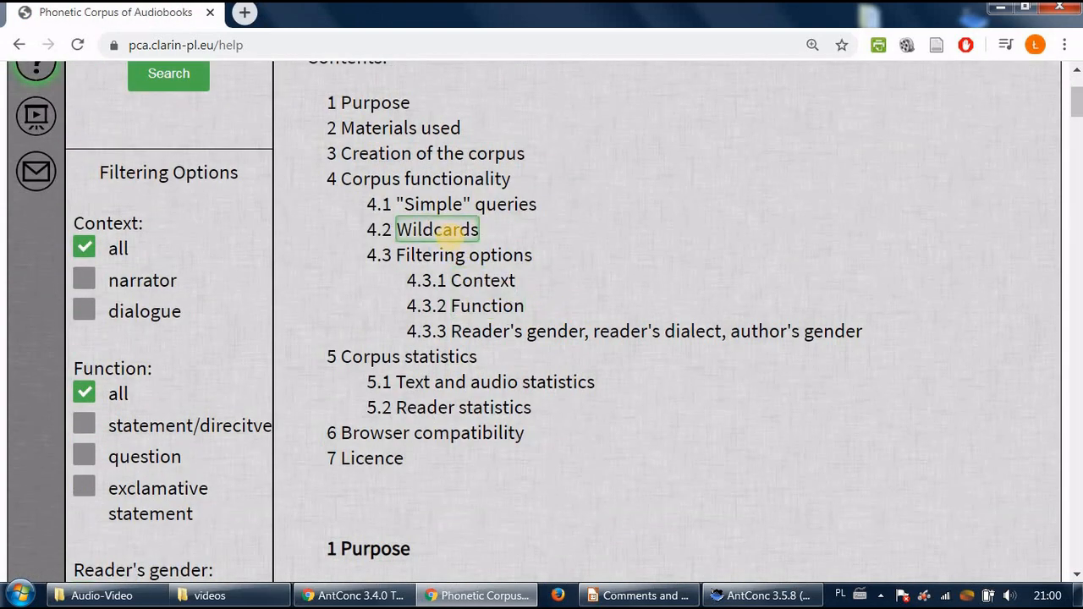
left_click(437, 229)
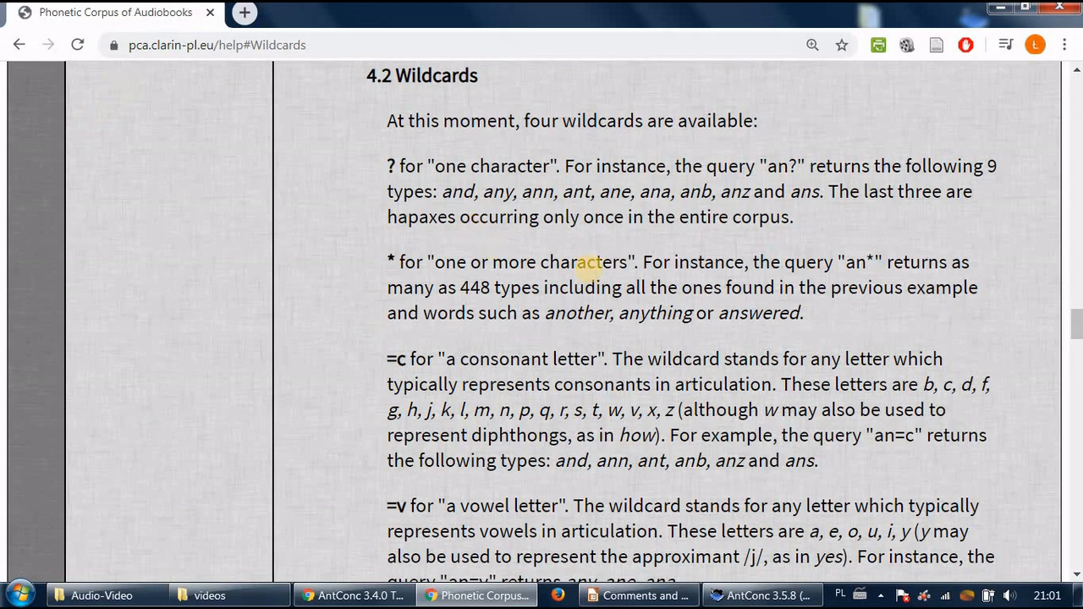
scroll(602, 265, "down", 3)
scroll(609, 275, "up", 5)
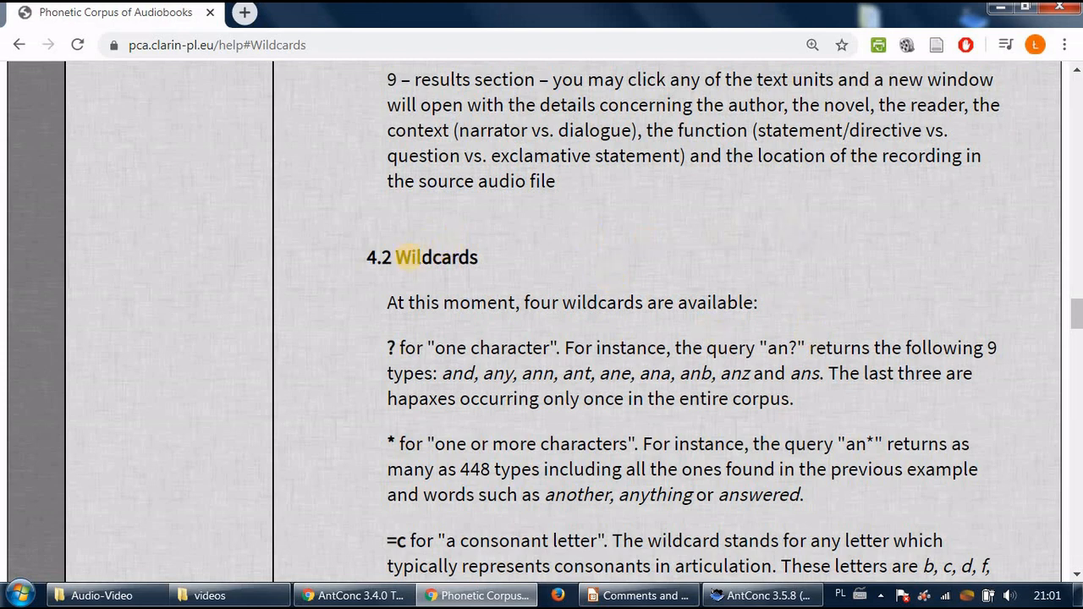
scroll(426, 257, "down", 1)
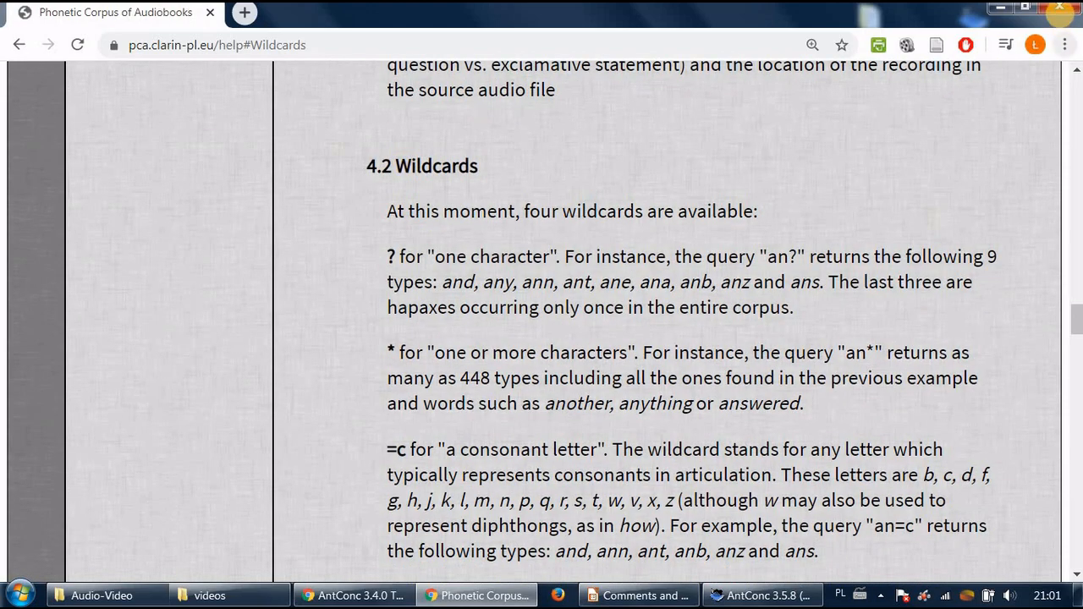
left_click(1059, 7)
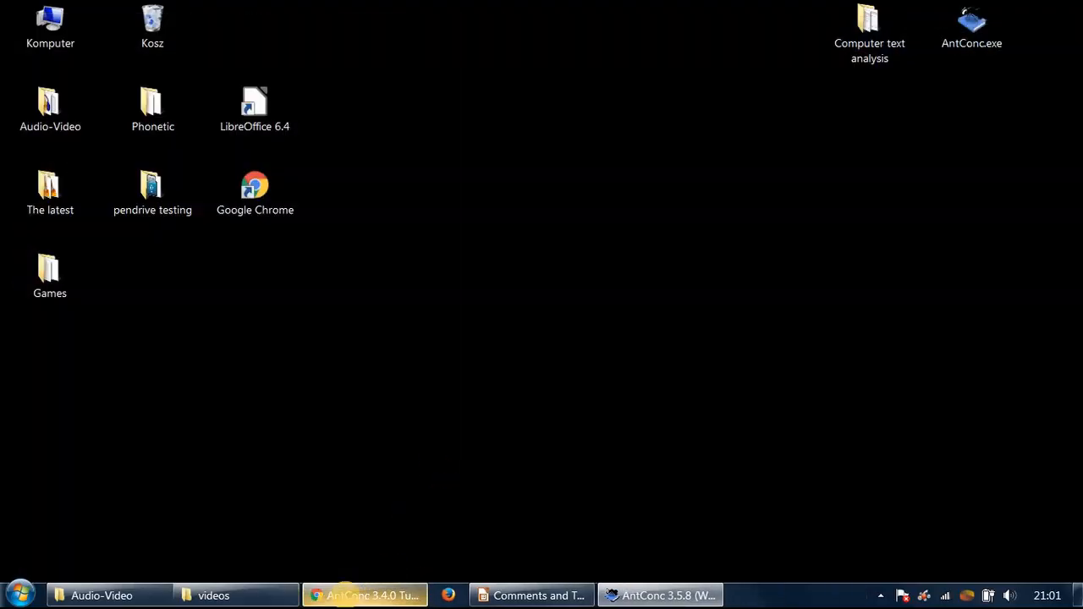
Consult the Task 3 slide in Impress and run a whole-word concordance search for "some" in AntConc
left_click(535, 598)
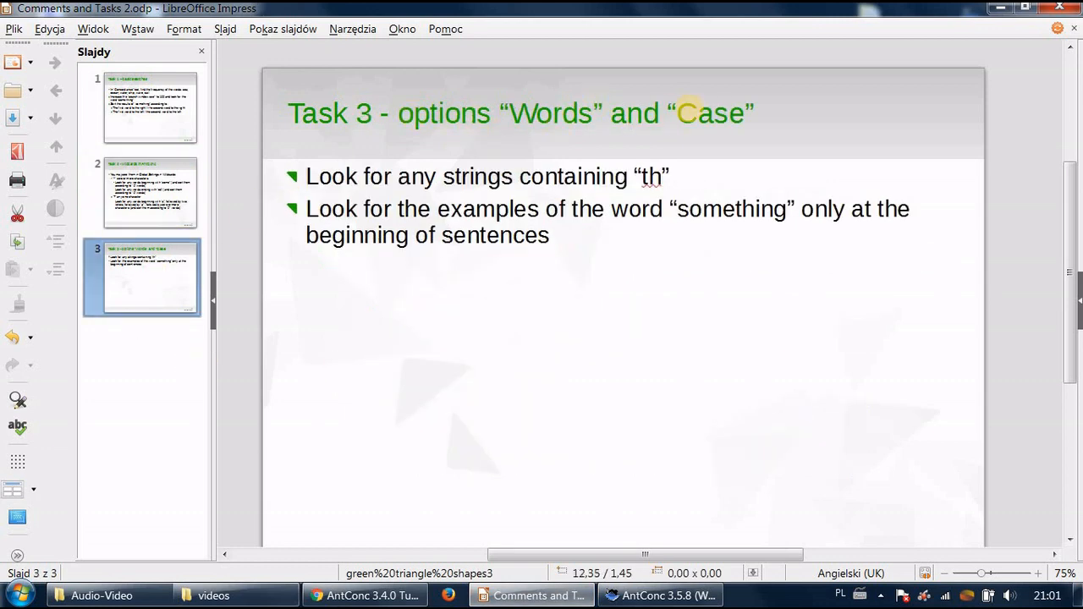
left_click(647, 595)
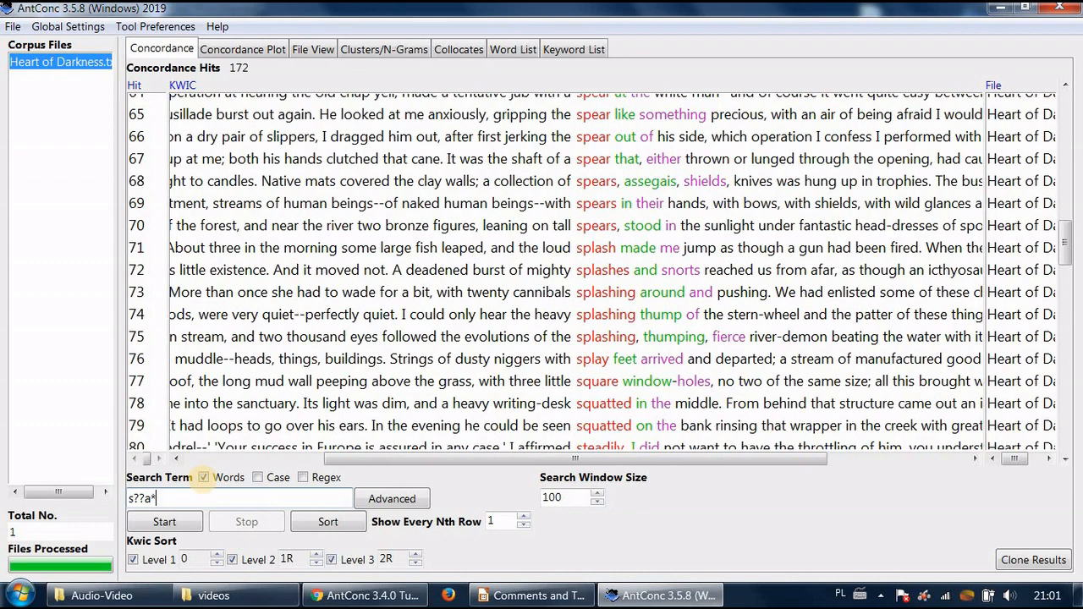
double_click(178, 499)
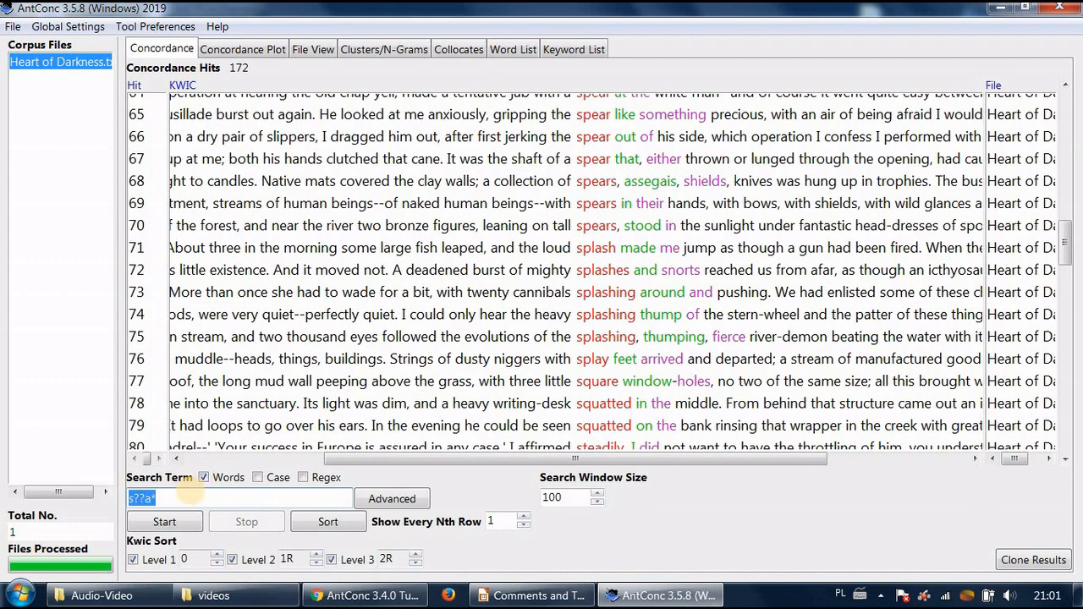
key("BackSpace")
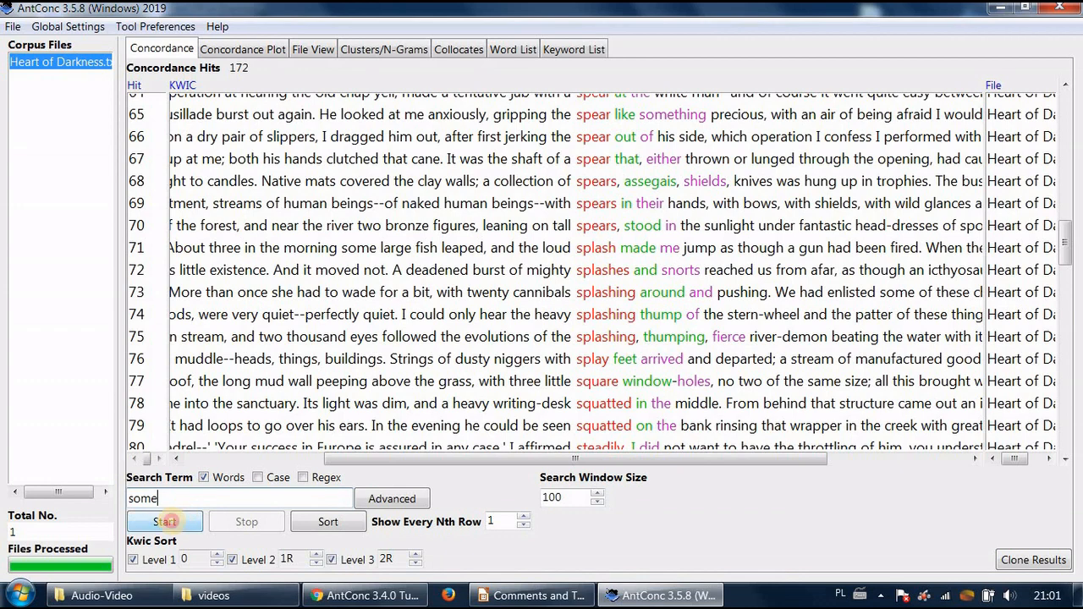
left_click(165, 522)
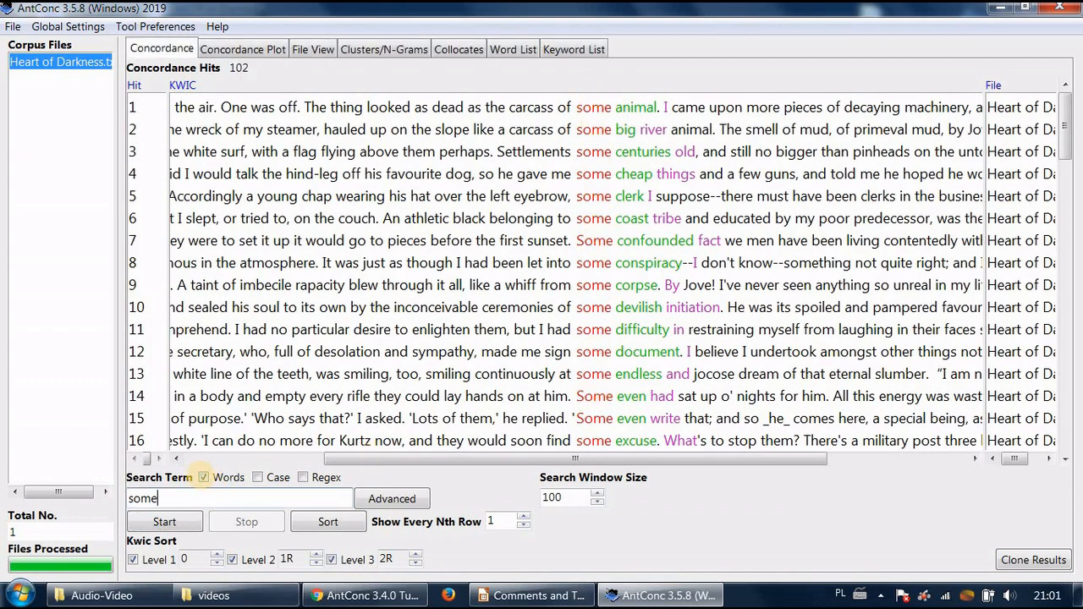
Rerun the "some" search with whole-word matching turned off and look through the hits
left_click(204, 477)
left_click(165, 522)
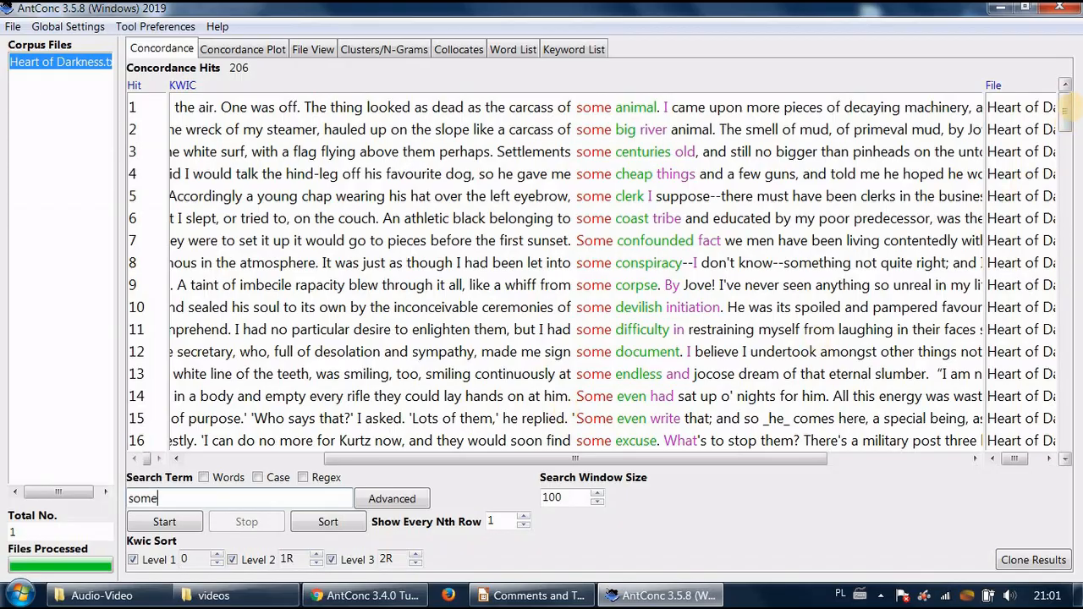
left_click_drag(1065, 103, 1064, 298)
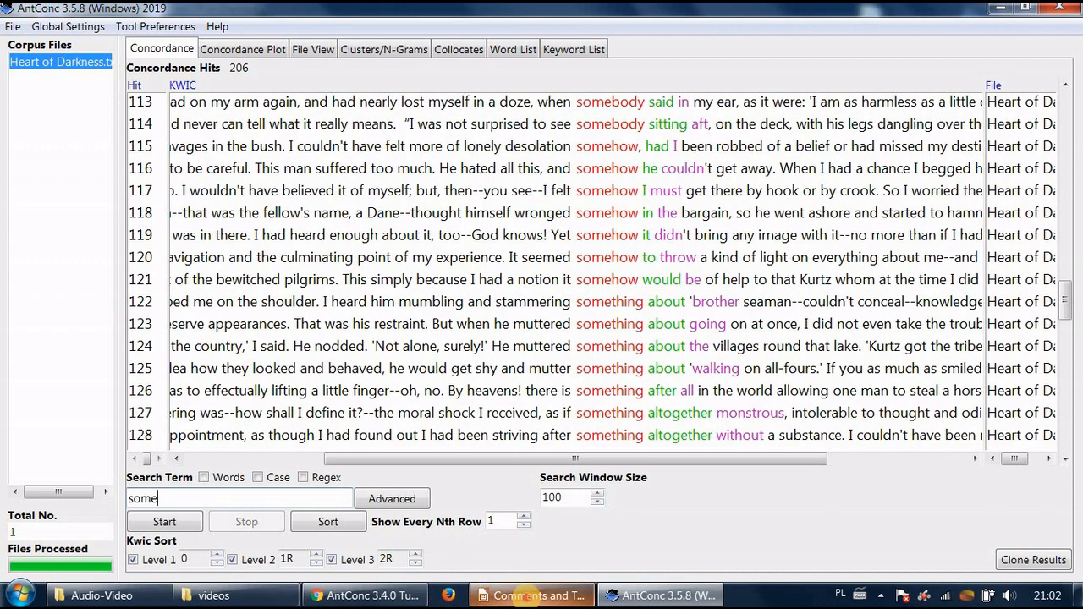
Recheck the Task 3 slide, search for all strings containing "th" in AntConc, and look through the hits
left_click(520, 595)
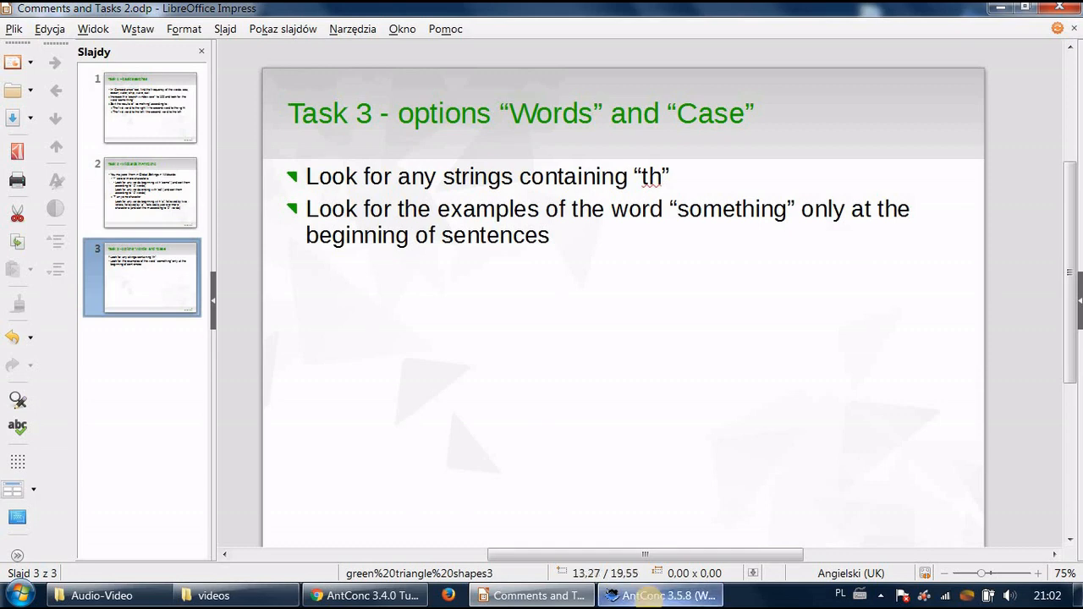
left_click(660, 596)
double_click(184, 498)
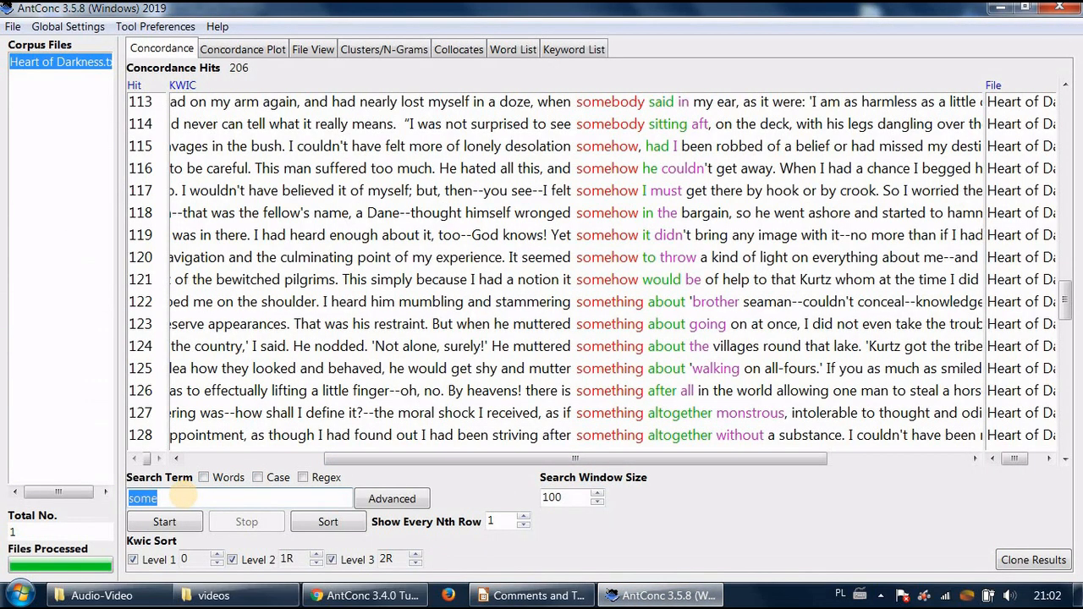
key("BackSpace")
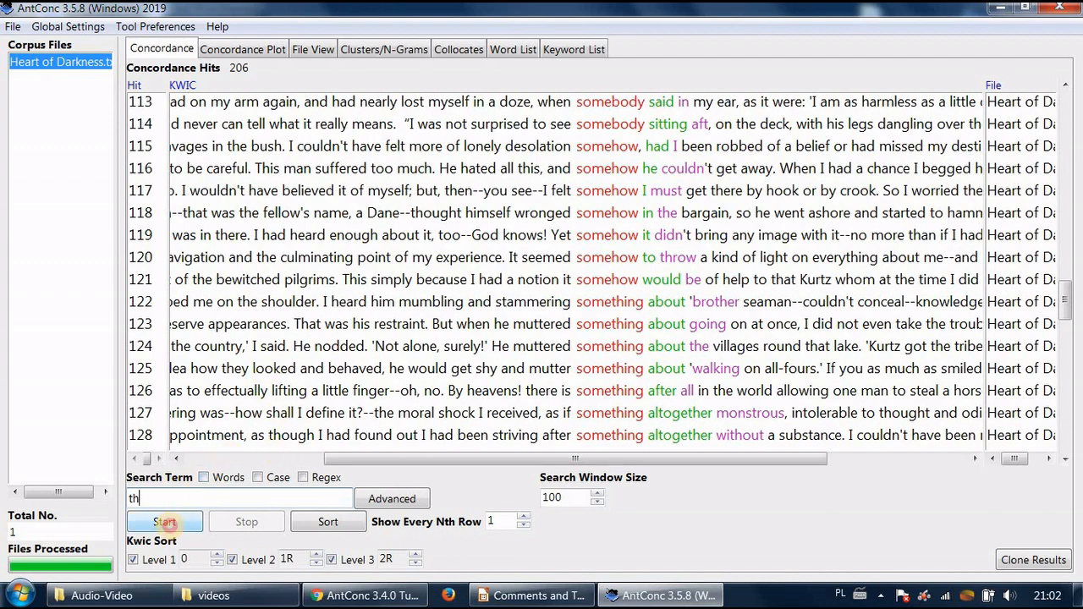
left_click(164, 522)
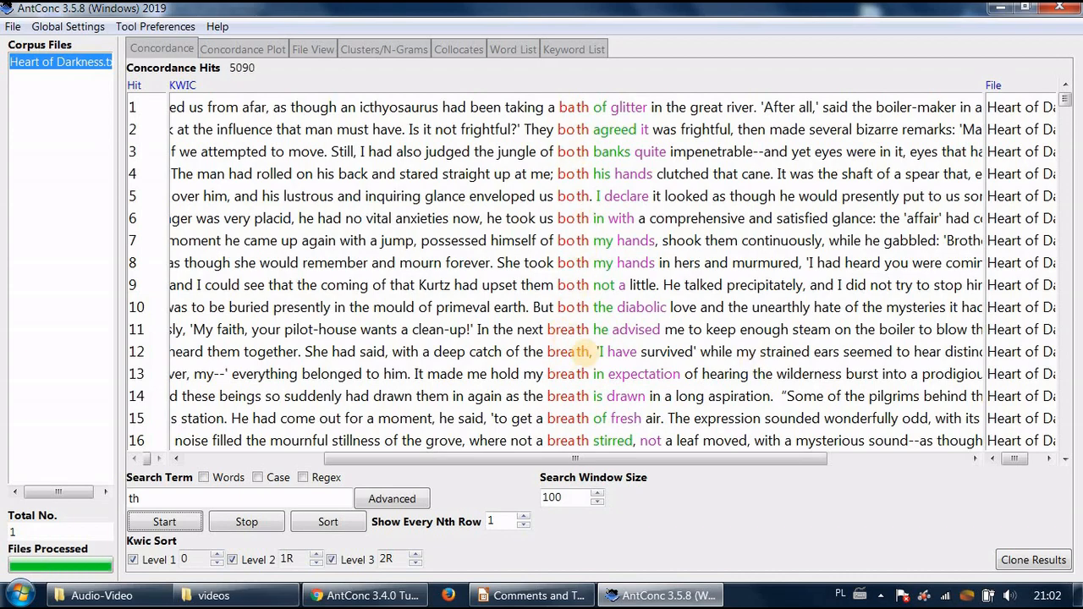
left_click_drag(1065, 99, 1073, 354)
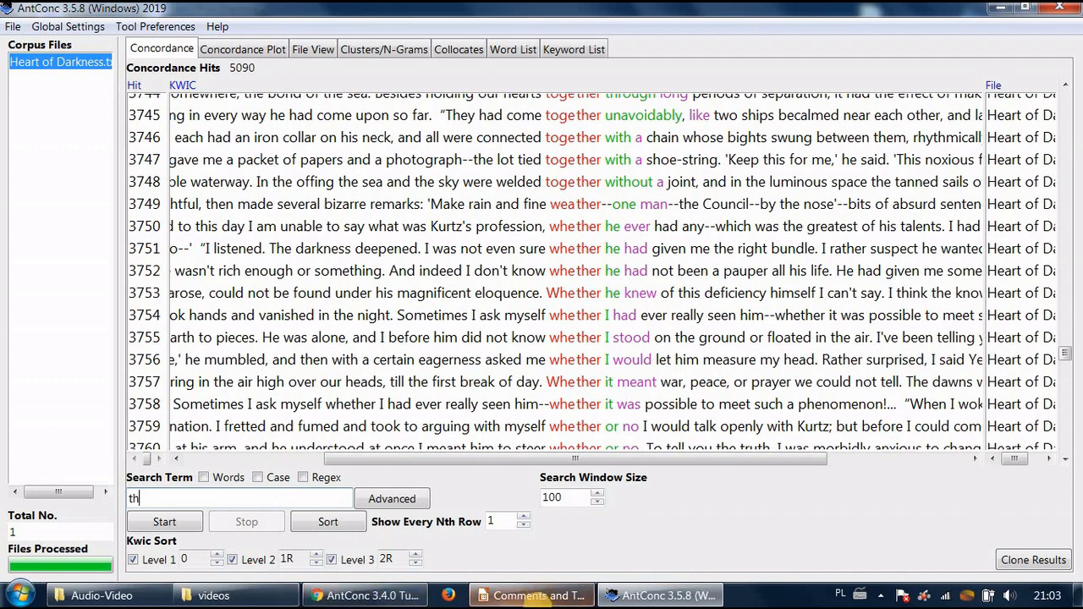
Recheck the Task 3 slide in Impress and run a whole-word, case-insensitive concordance search for "Something" in AntConc
left_click(584, 595)
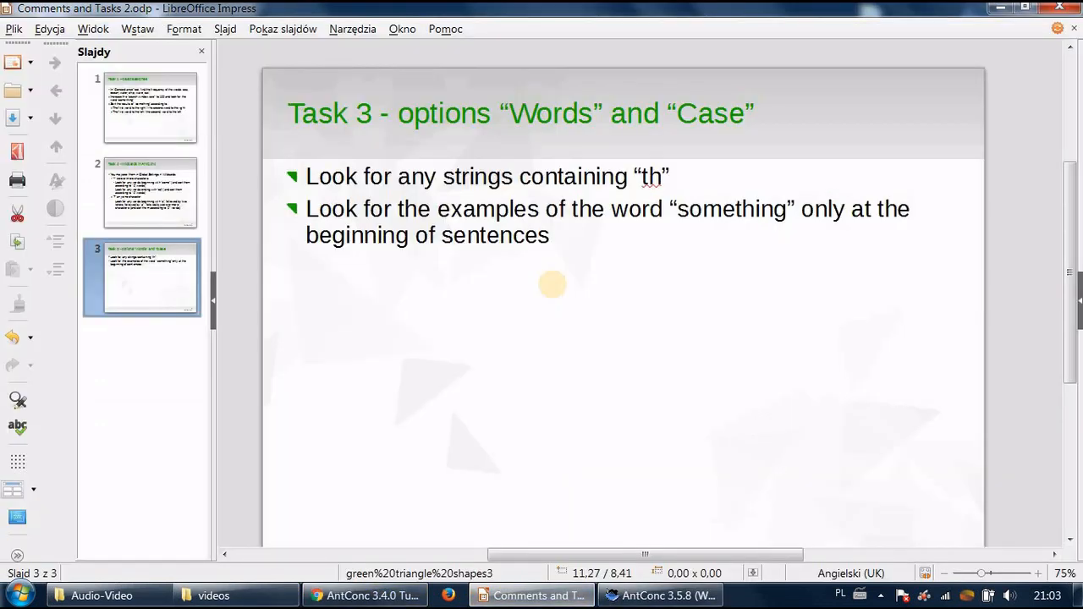
left_click(657, 596)
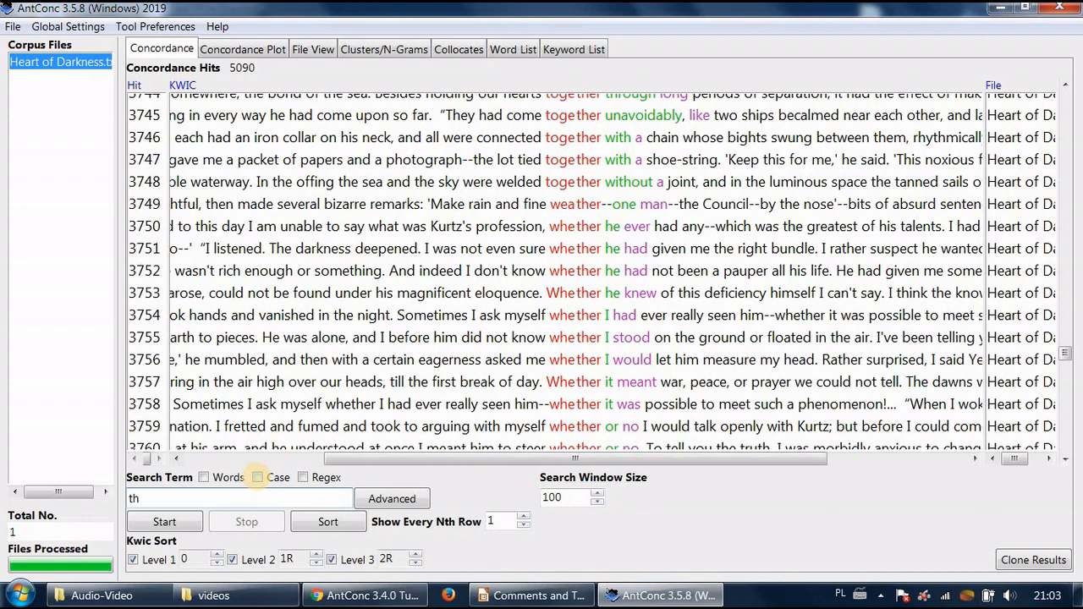
left_click(204, 477)
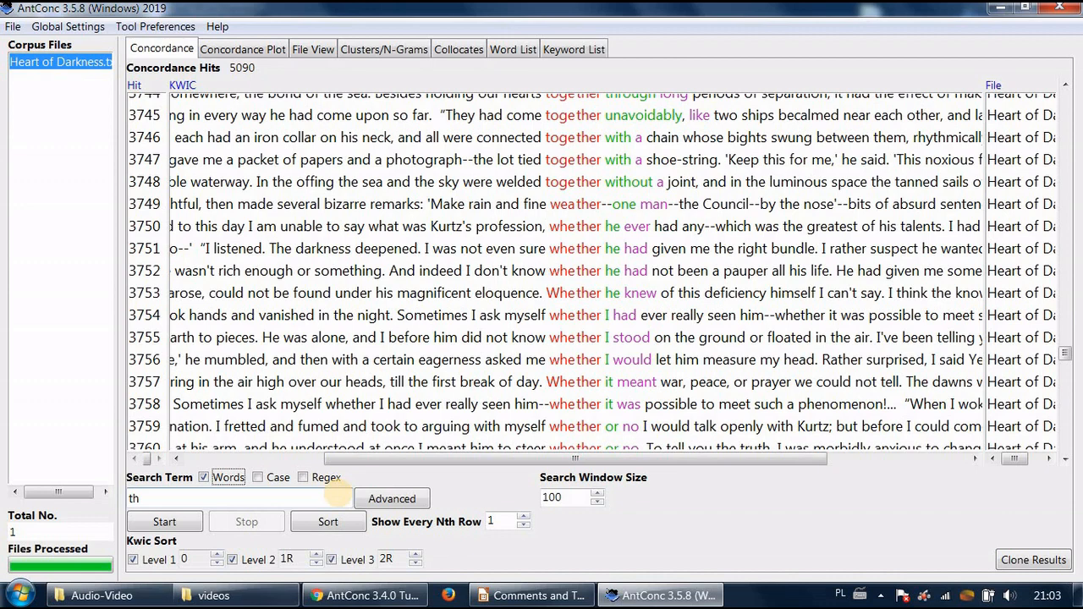
left_click(159, 500)
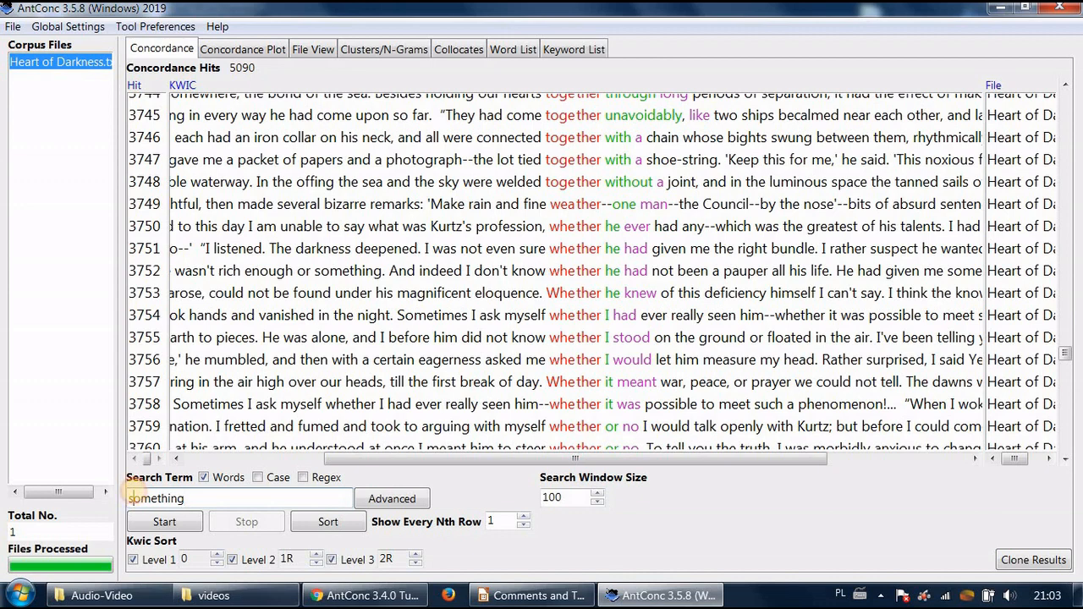
key("BackSpace")
type("S")
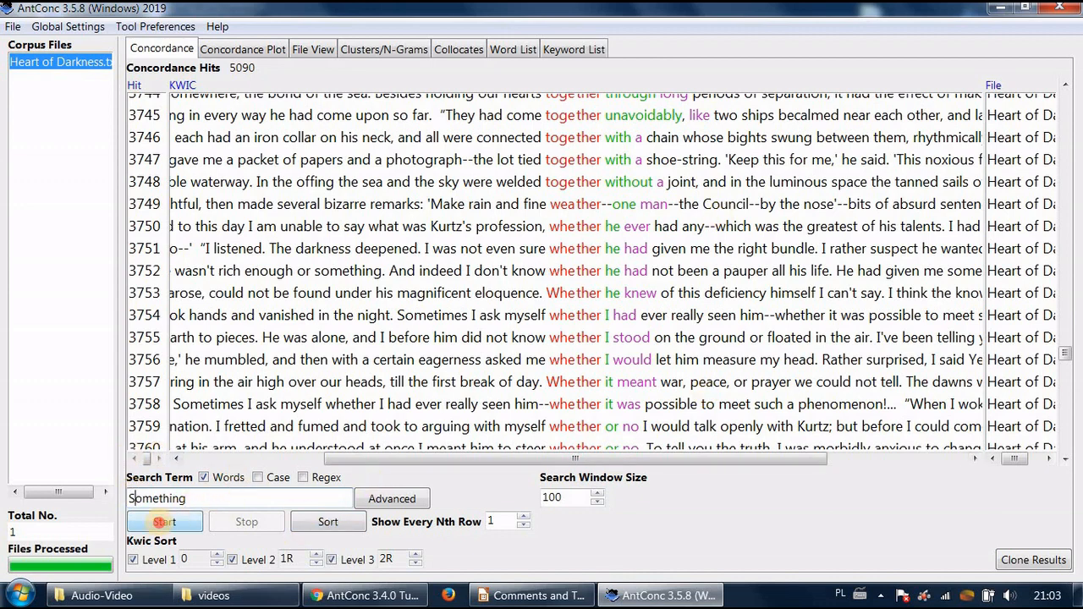
left_click(164, 522)
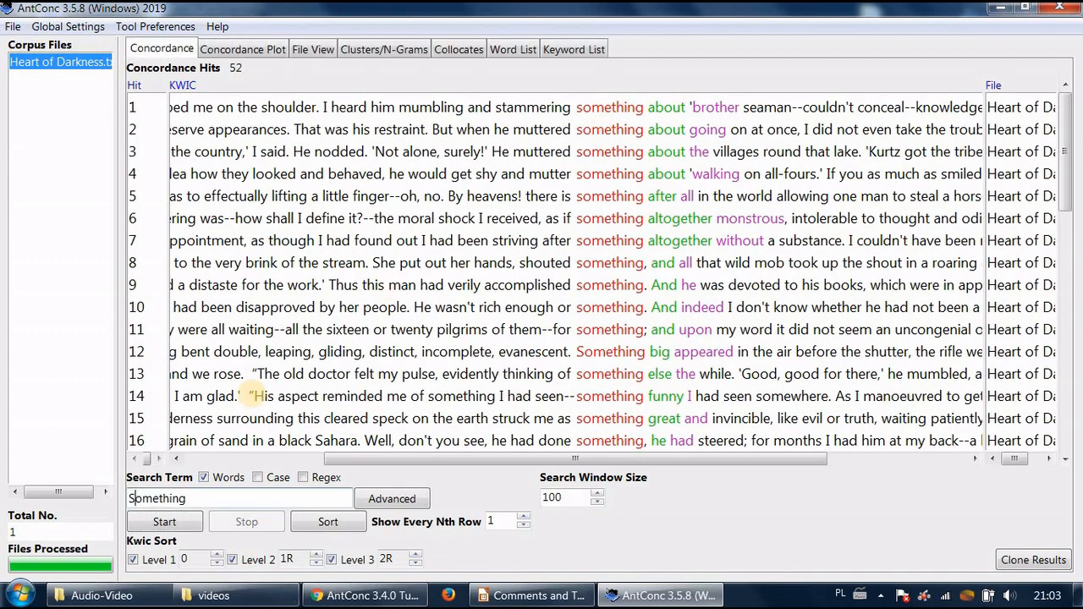
Turn on case matching, recheck the Task 3 slide in Impress, and rerun the whole-word search for "Something" in AntConc
left_click(135, 498)
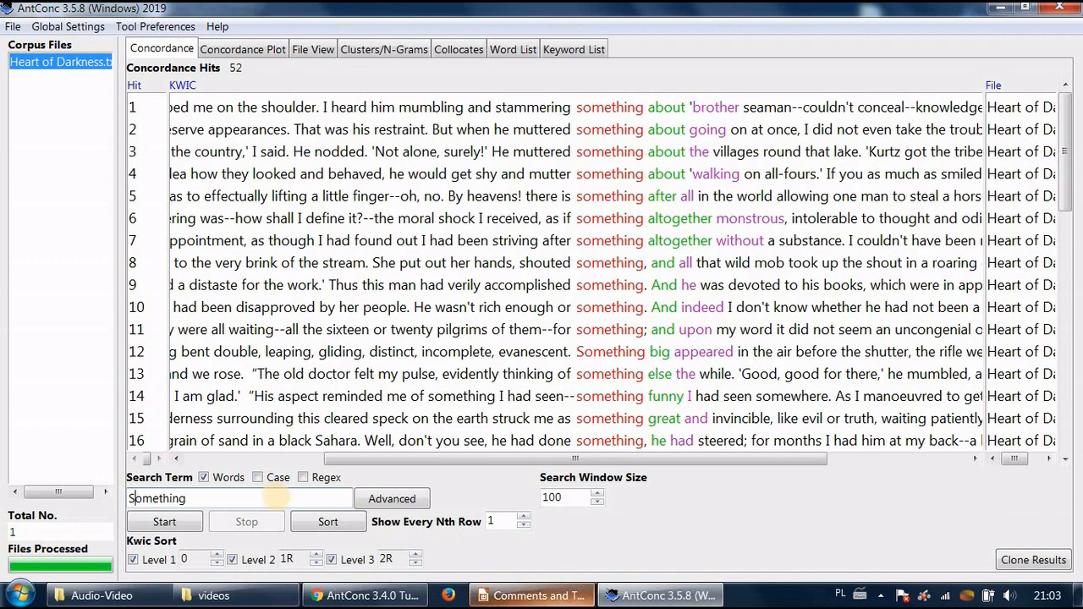
left_click(257, 477)
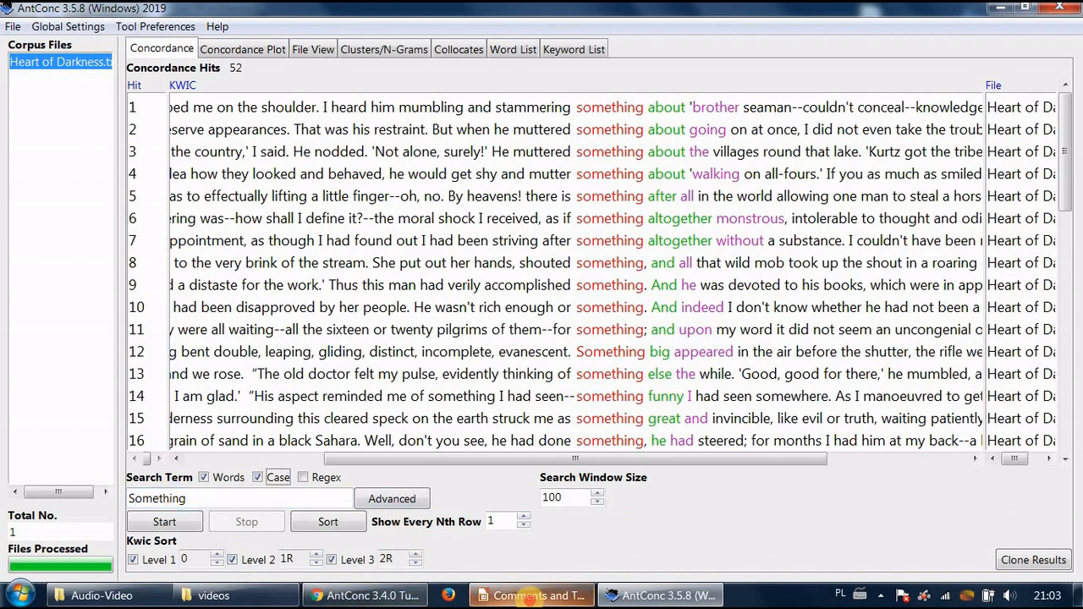
left_click(536, 596)
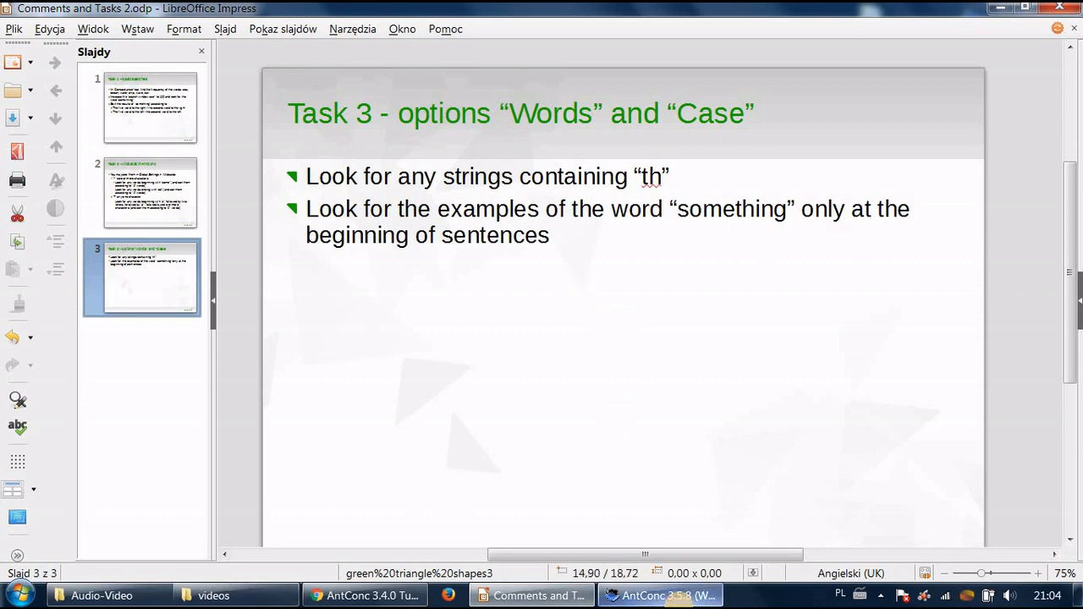
left_click(664, 595)
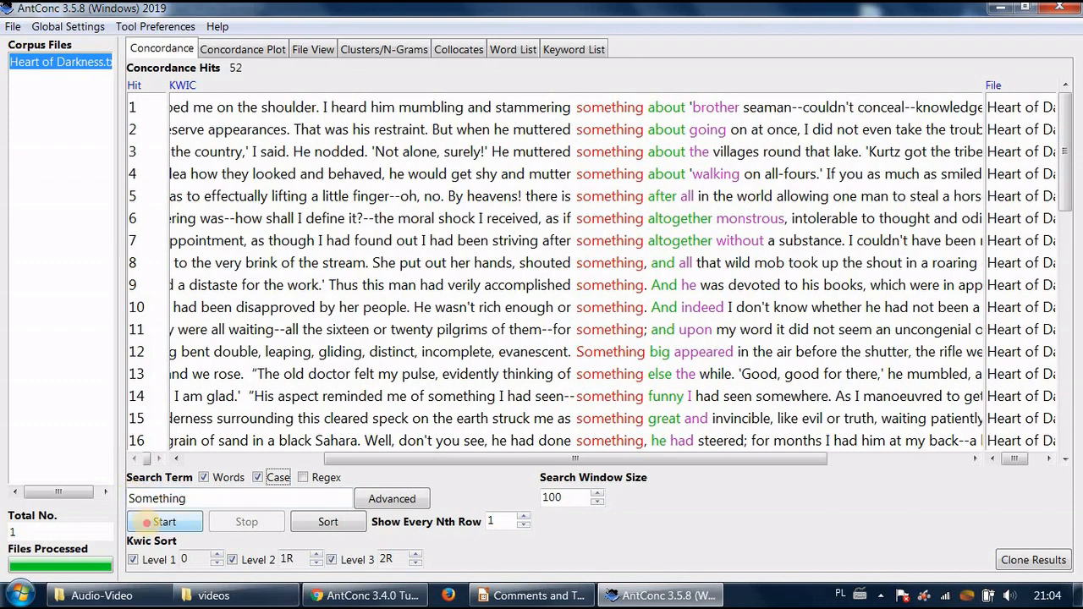
left_click(146, 522)
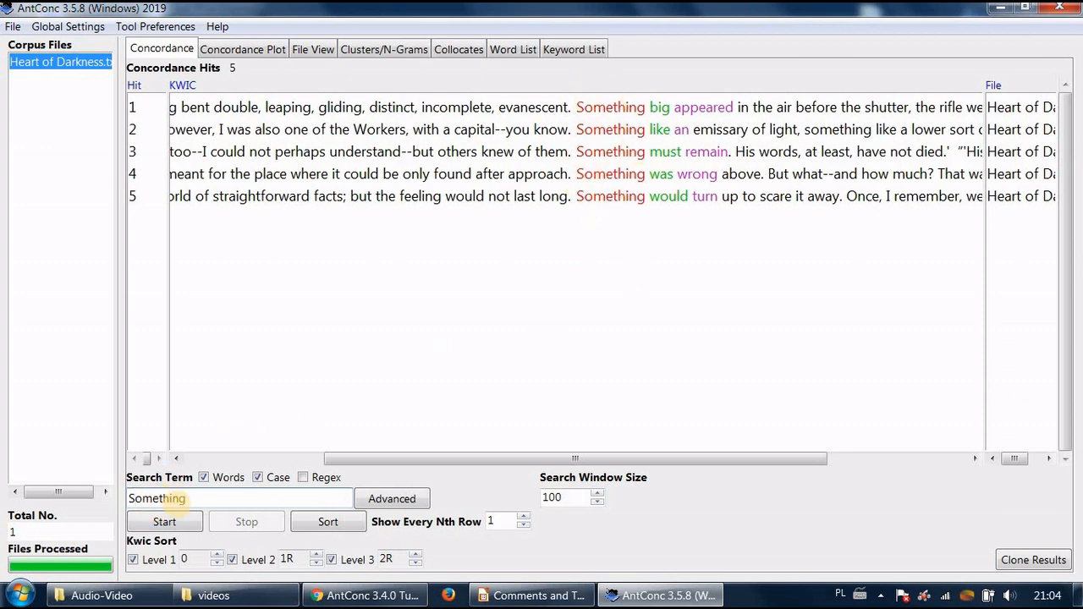
Change the search term to ". something", turn off case matching, and run the search with whole-word matching still on
key("BackSpace")
type("s")
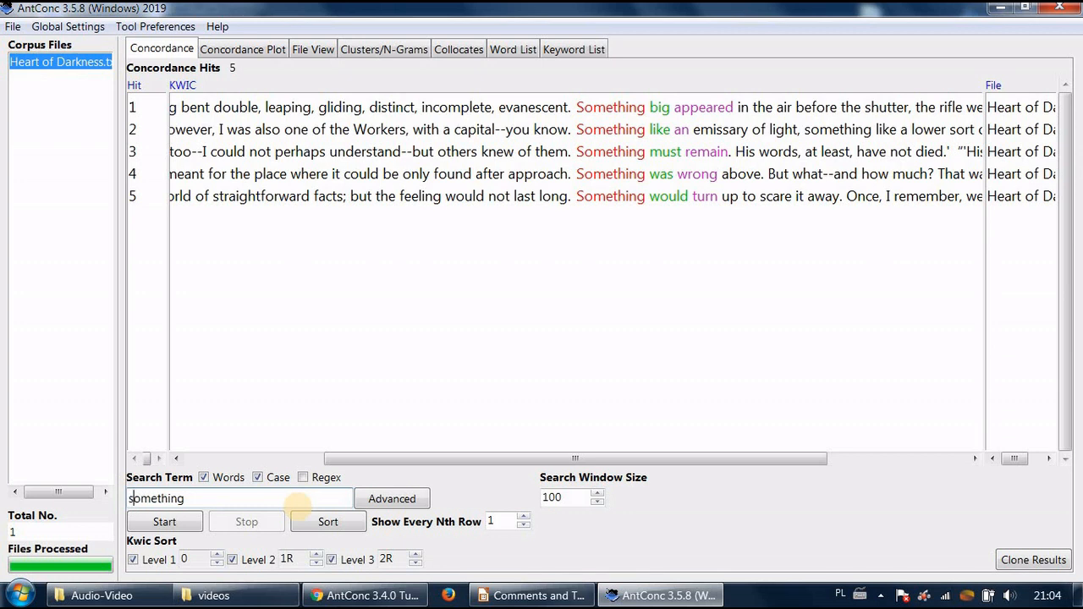
key("Left")
type(".")
left_click(257, 477)
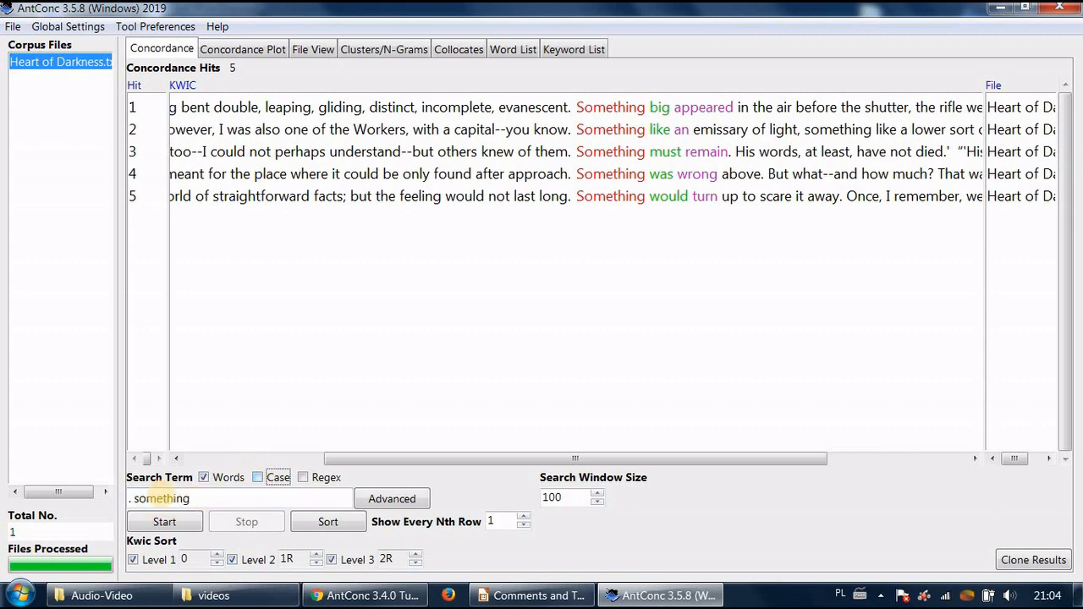
left_click(131, 498)
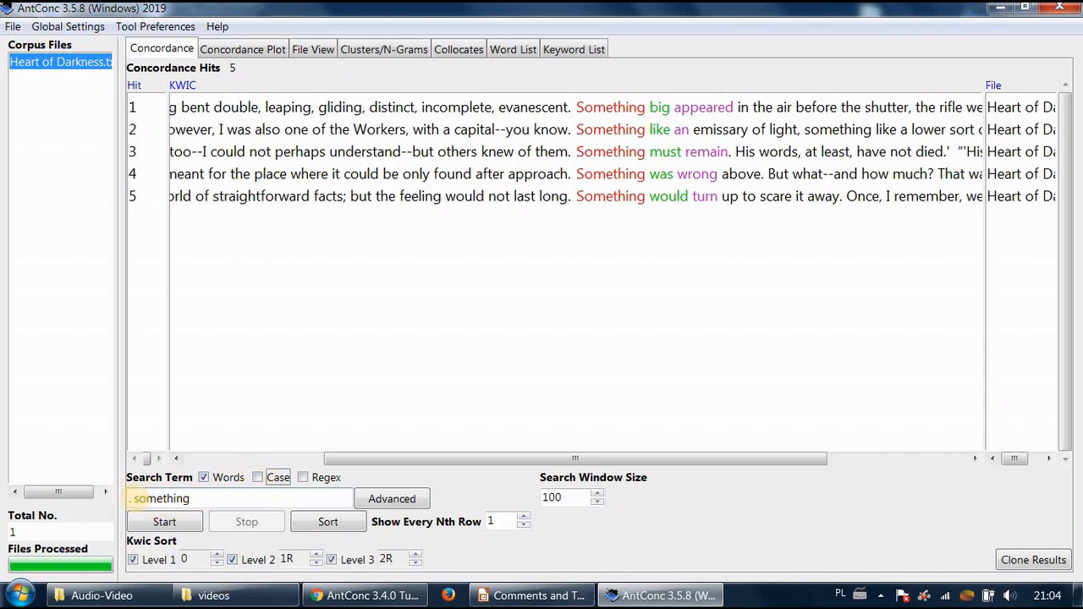
left_click(158, 521)
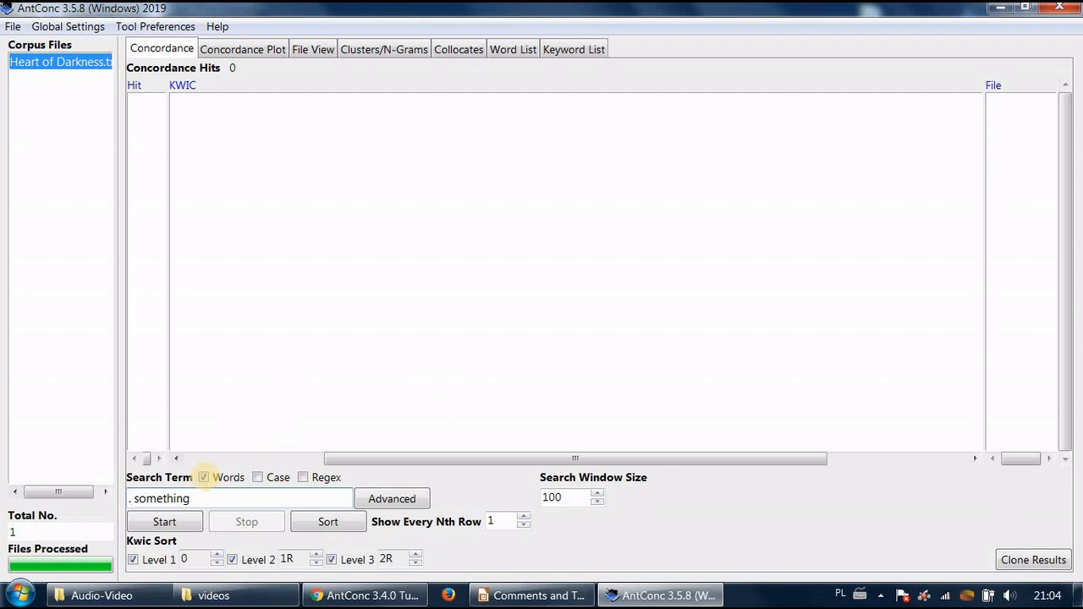
Rerun the ". something" search with whole-word matching turned off, and return to the Task 3 slide in Impress
left_click(204, 477)
left_click(162, 522)
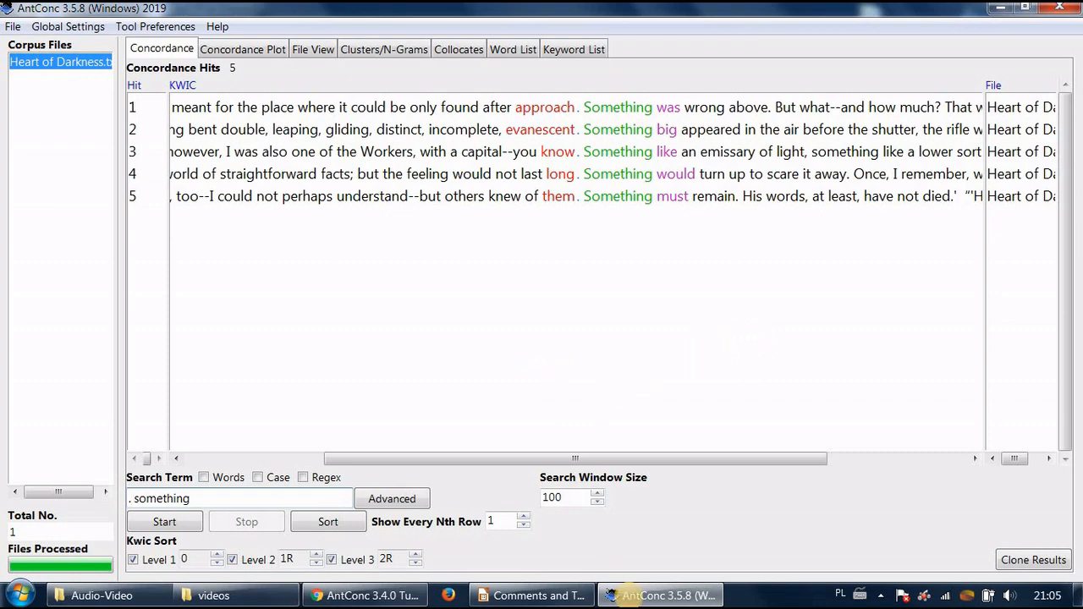
left_click(510, 597)
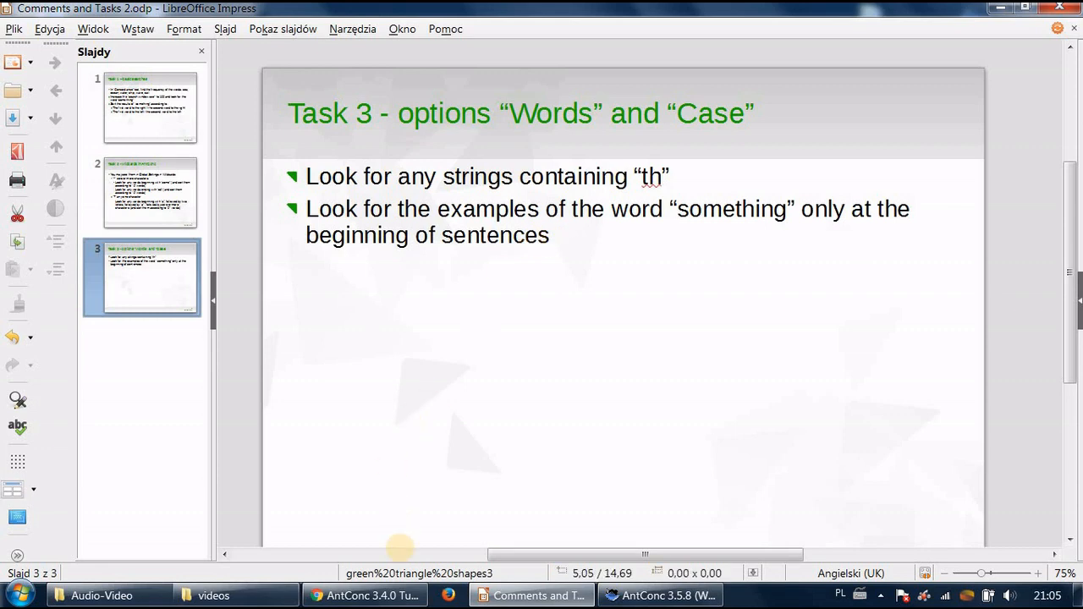
mouse_move(369, 594)
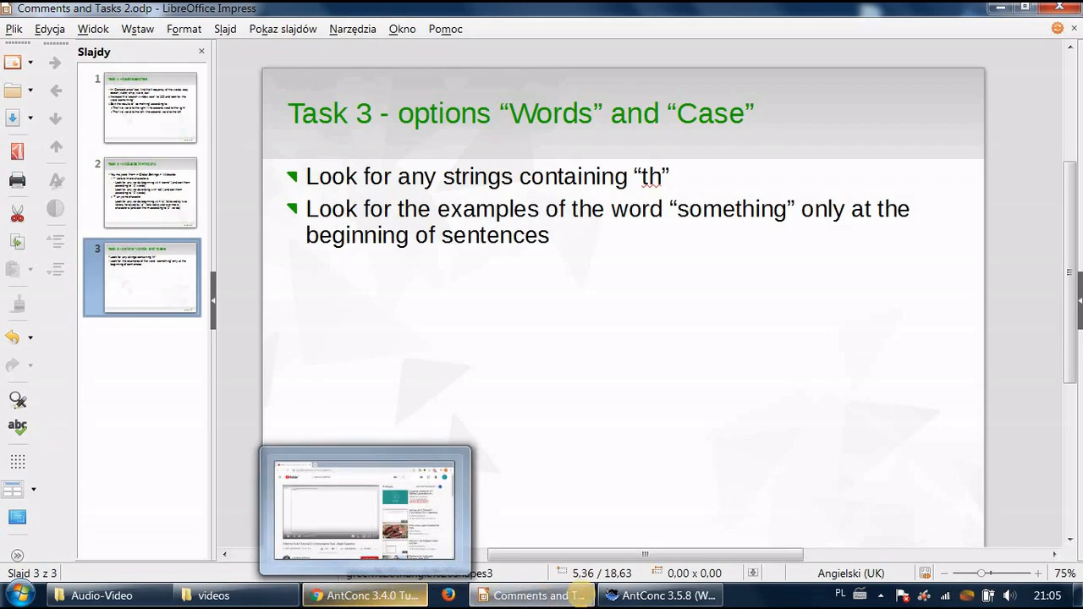